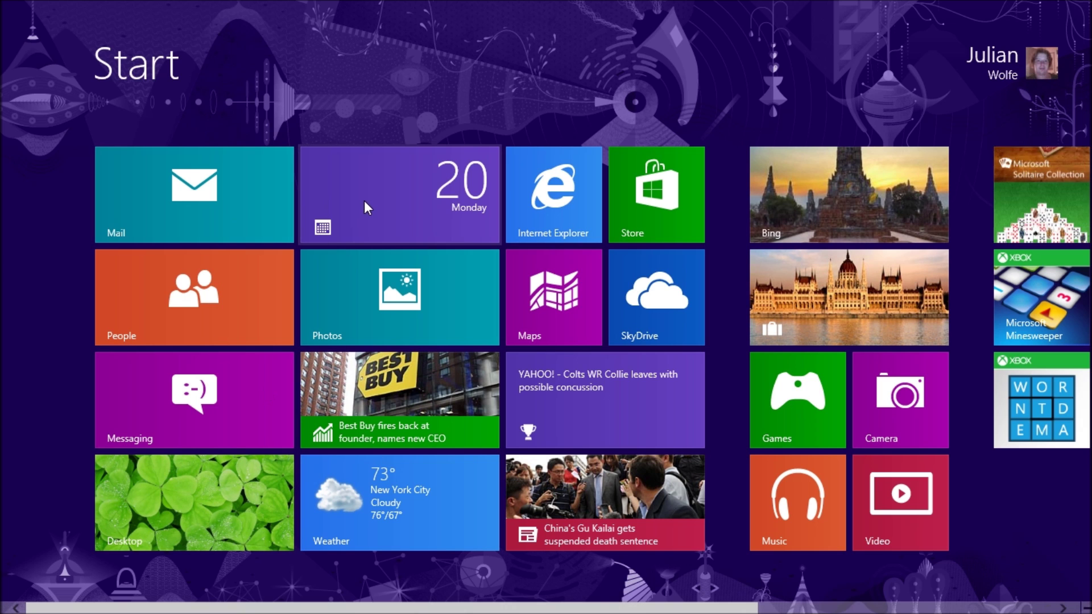
Open Calendar, look from August 2012 to September and back, then show the app bar.
{"action": "left_click_drag", "start_coordinate": [364, 201], "coordinate": [364, 200]}
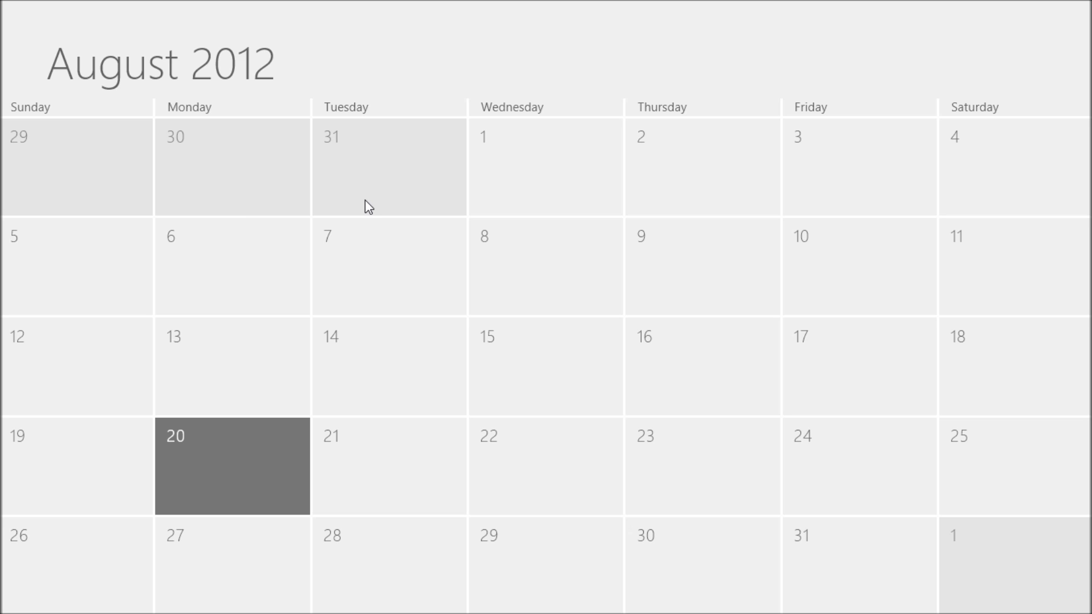
{"action": "scroll", "coordinate": [367, 206], "scroll_direction": "down", "scroll_amount": 1}
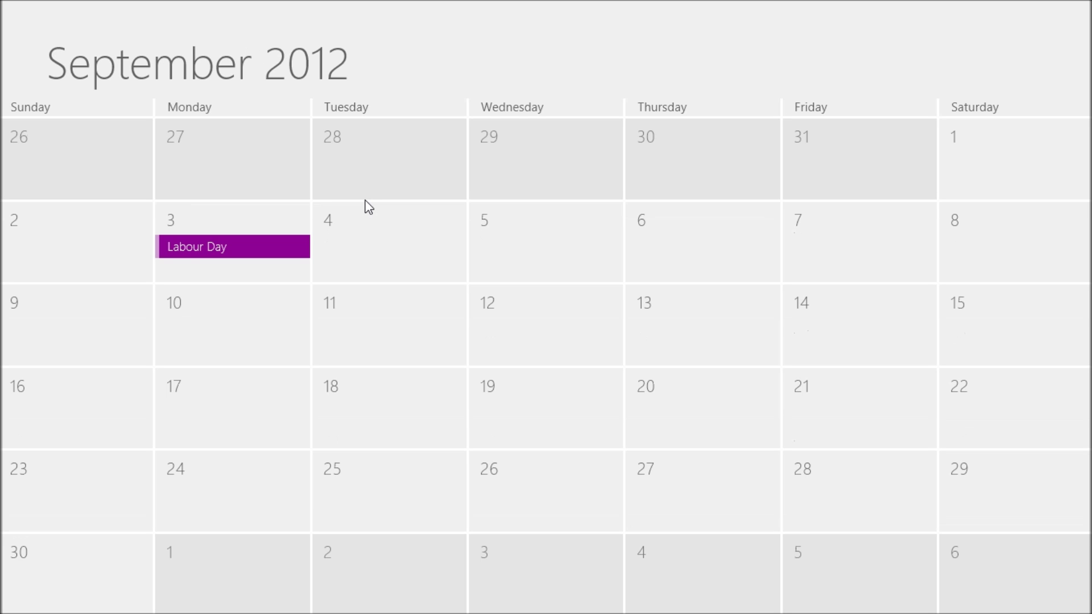
{"action": "scroll", "coordinate": [367, 206], "scroll_direction": "up", "scroll_amount": 1}
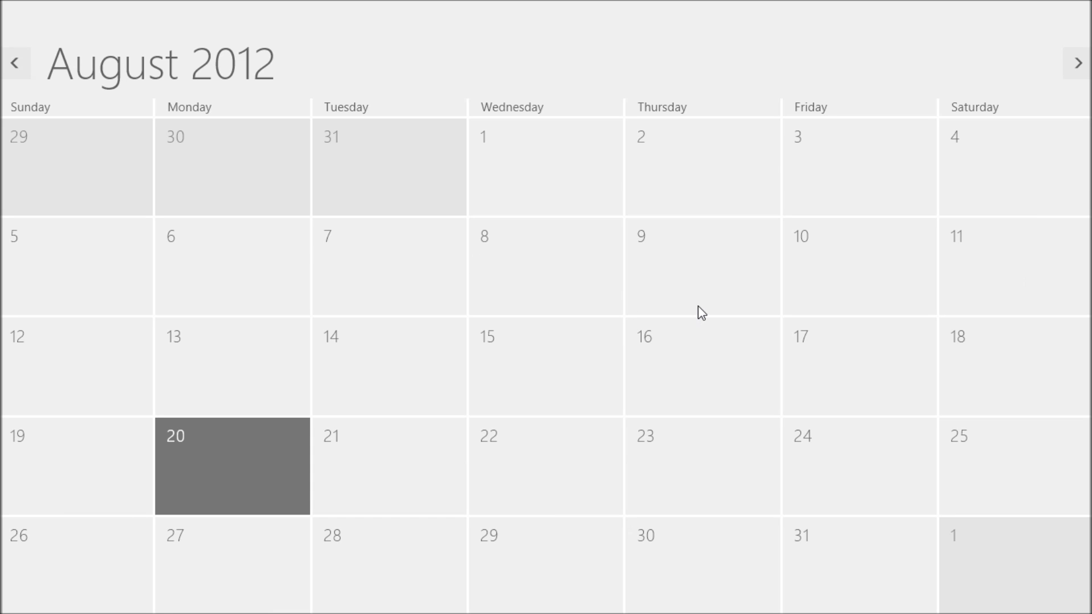
{"action": "scroll", "coordinate": [699, 306], "scroll_direction": "down", "scroll_amount": 1}
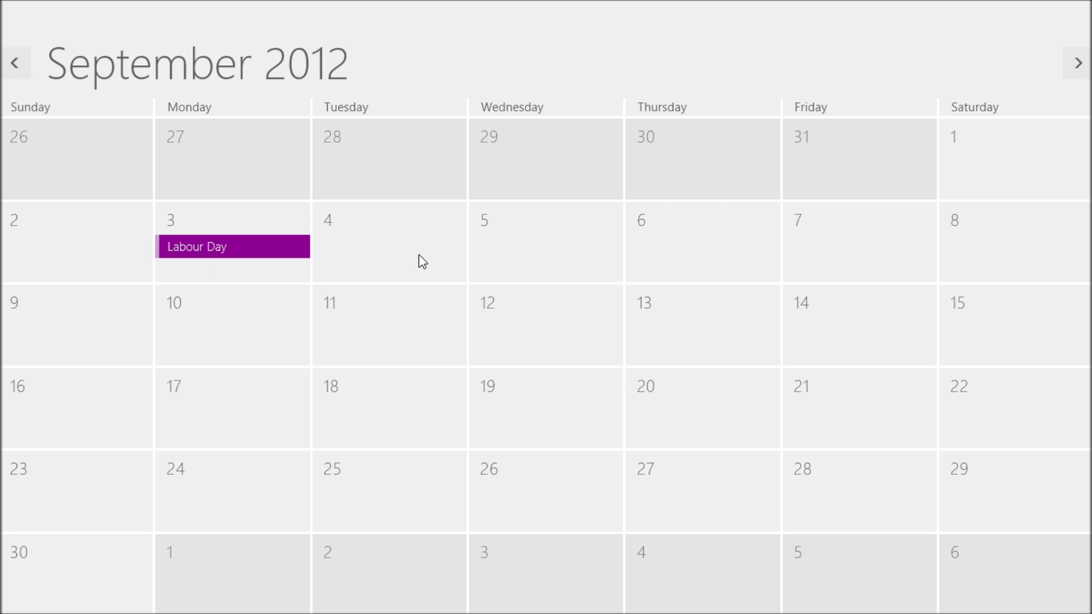
{"action": "scroll", "coordinate": [683, 282], "scroll_direction": "up", "scroll_amount": 1}
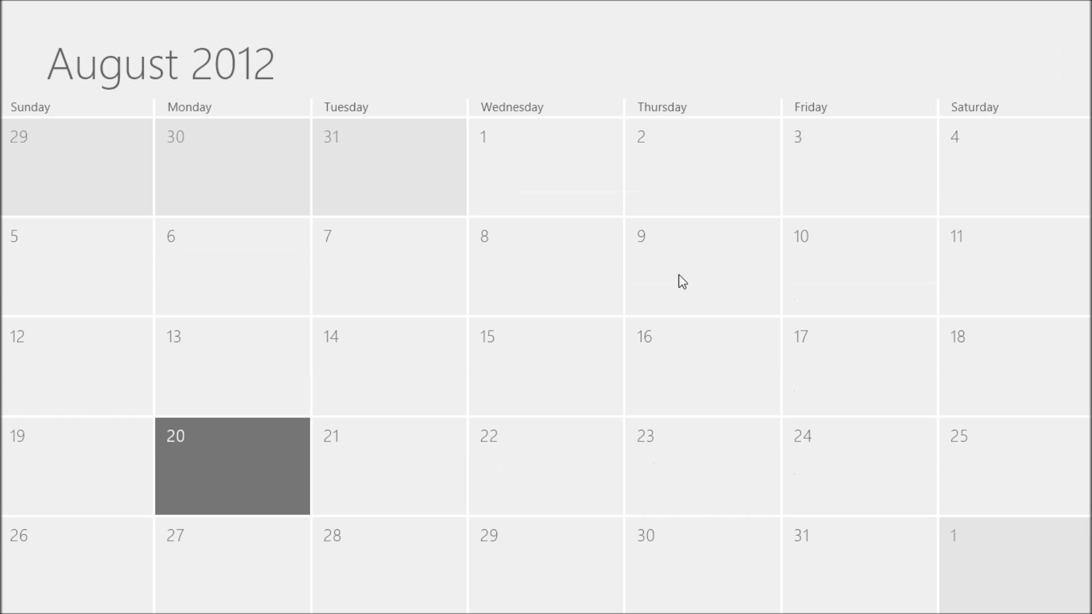
{"action": "right_click", "coordinate": [682, 282]}
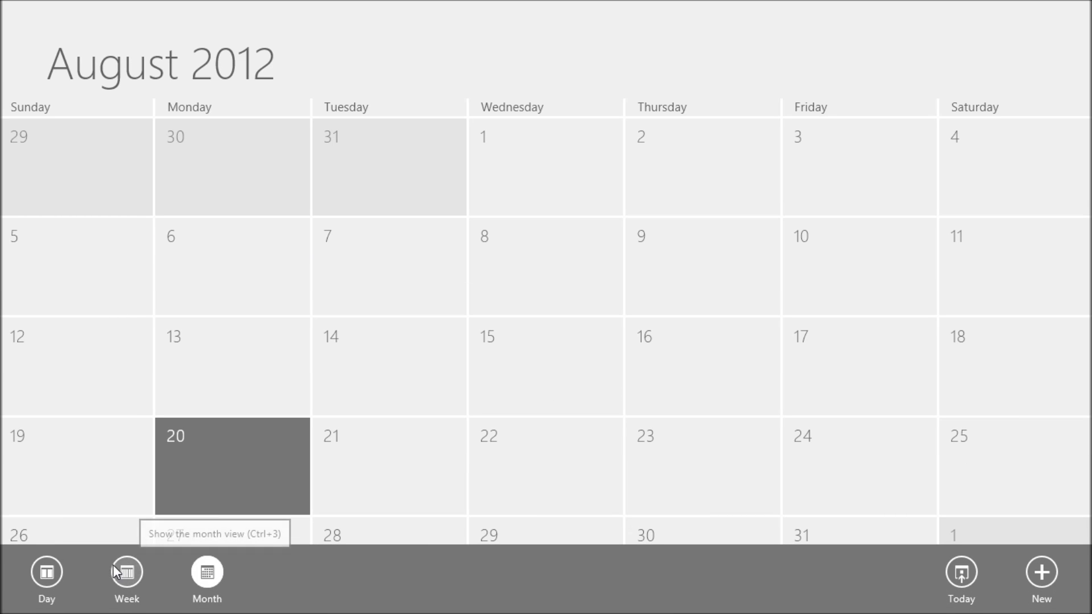
{"action": "key", "text": "ctrl+2"}
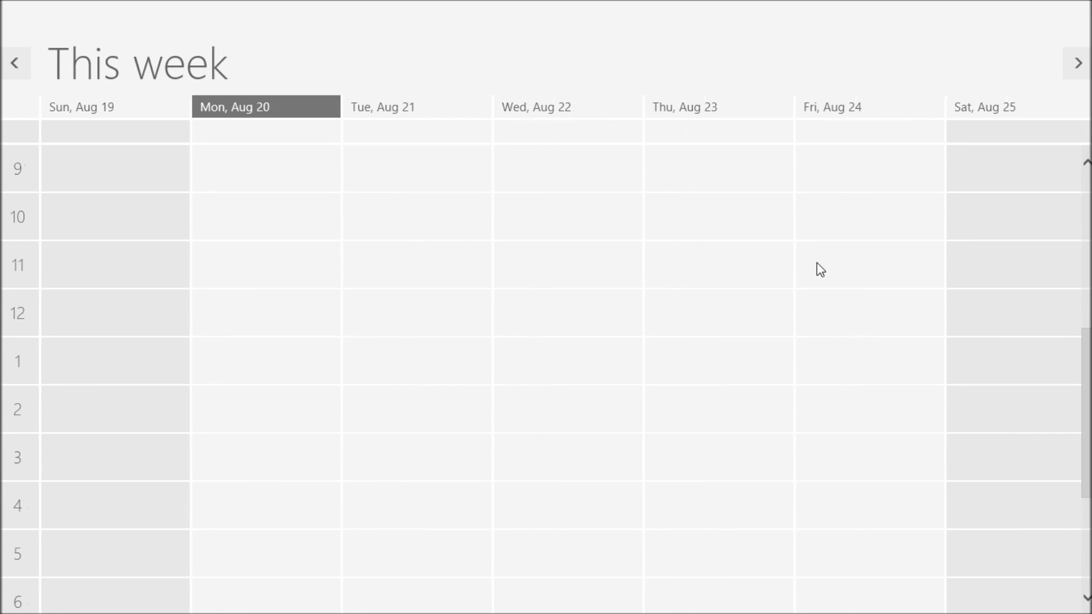
{"action": "left_click", "coordinate": [1081, 69]}
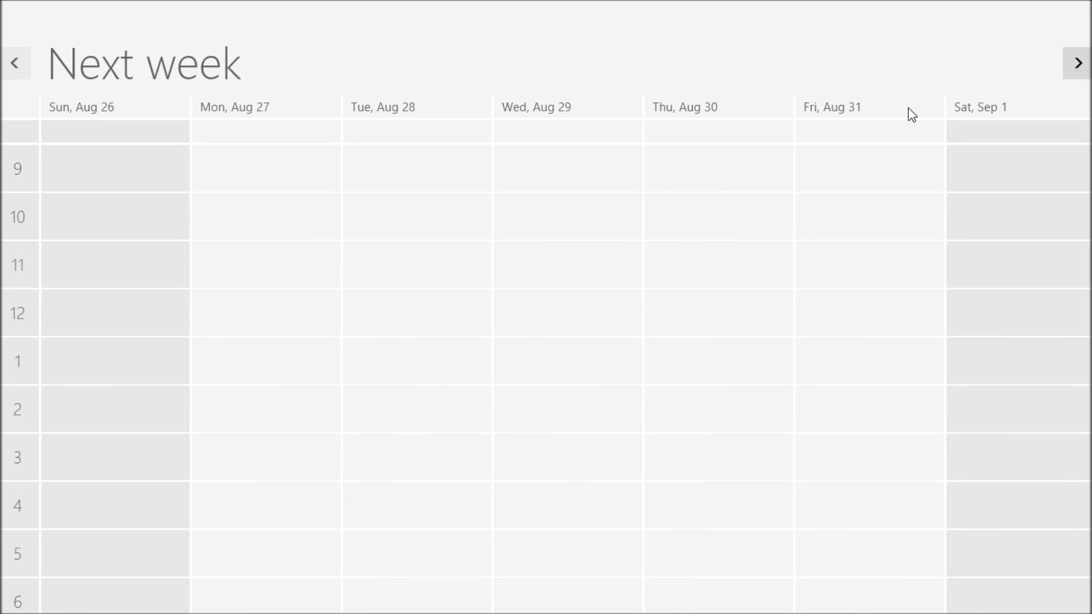
{"action": "left_click", "coordinate": [18, 67]}
{"action": "right_click", "coordinate": [324, 256]}
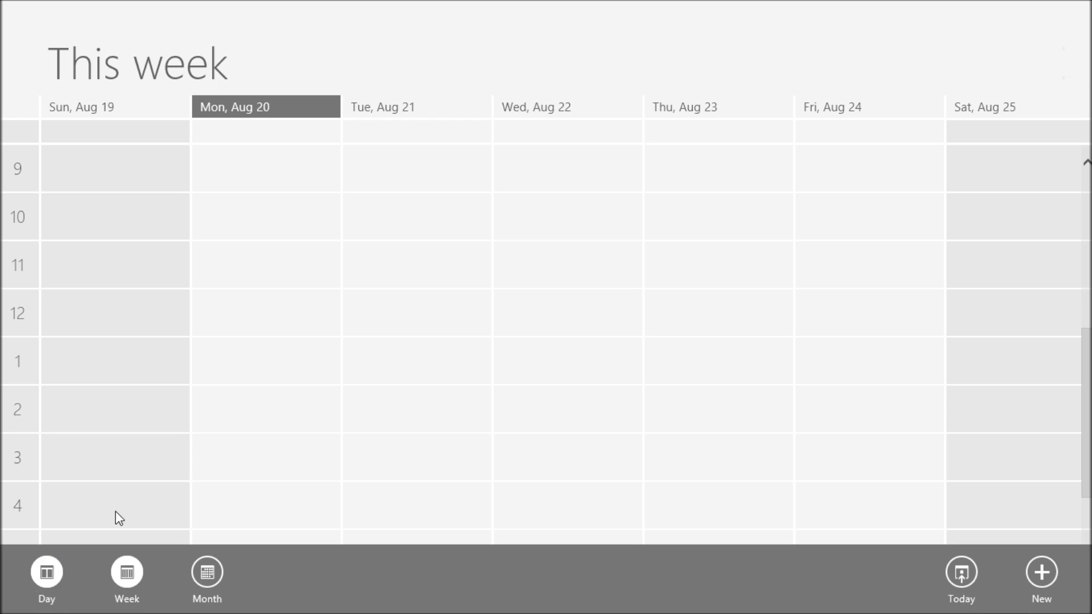
{"action": "key", "text": "ctrl+1"}
{"action": "left_click", "coordinate": [1077, 63]}
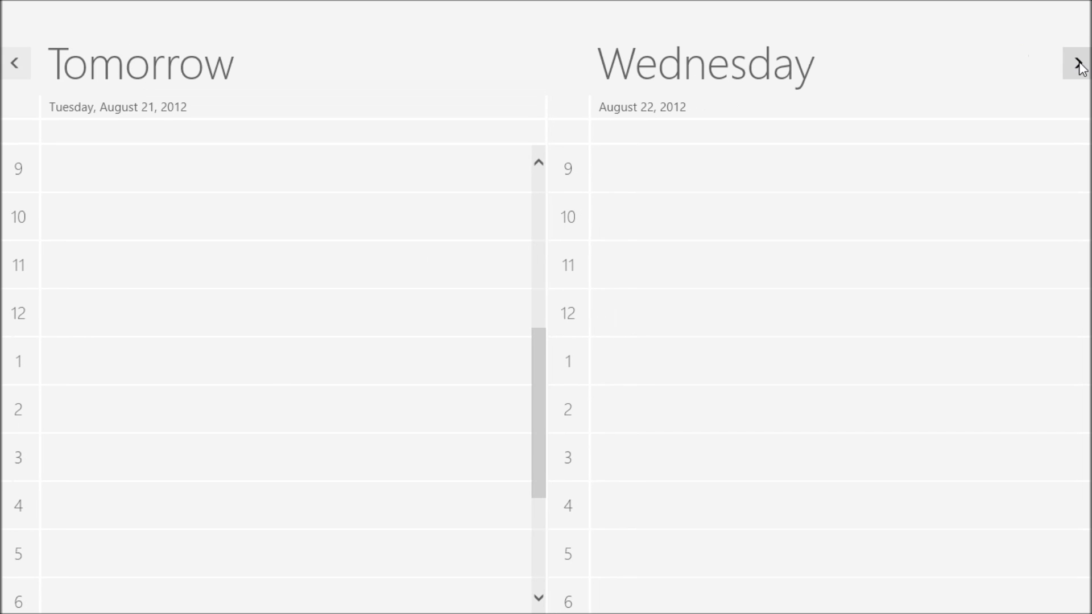
{"action": "left_click", "coordinate": [1077, 63]}
{"action": "right_click", "coordinate": [927, 532]}
{"action": "left_click", "coordinate": [962, 571]}
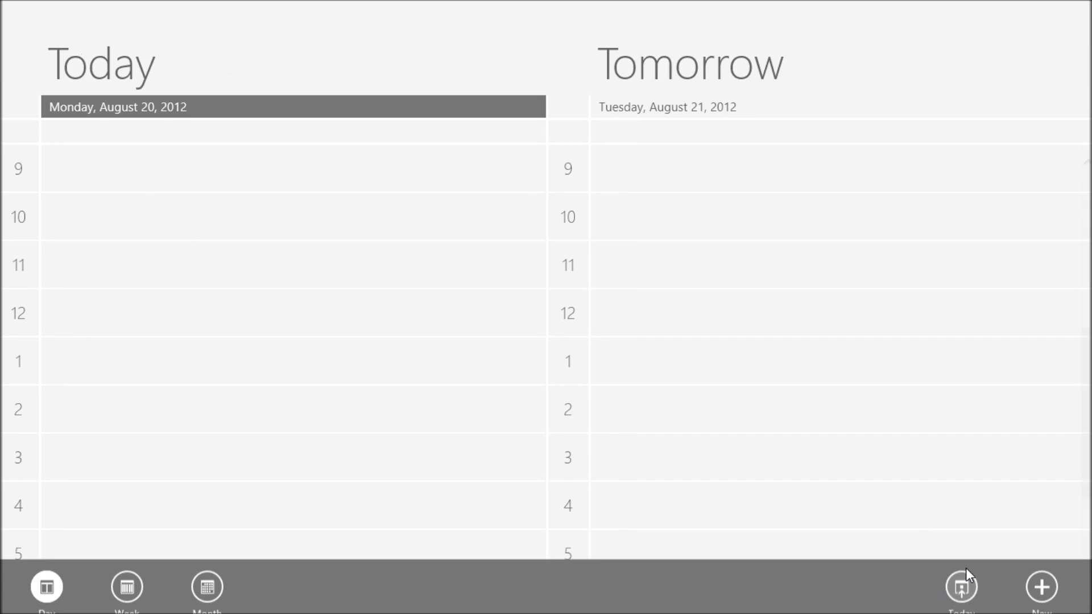
{"action": "right_click", "coordinate": [755, 277]}
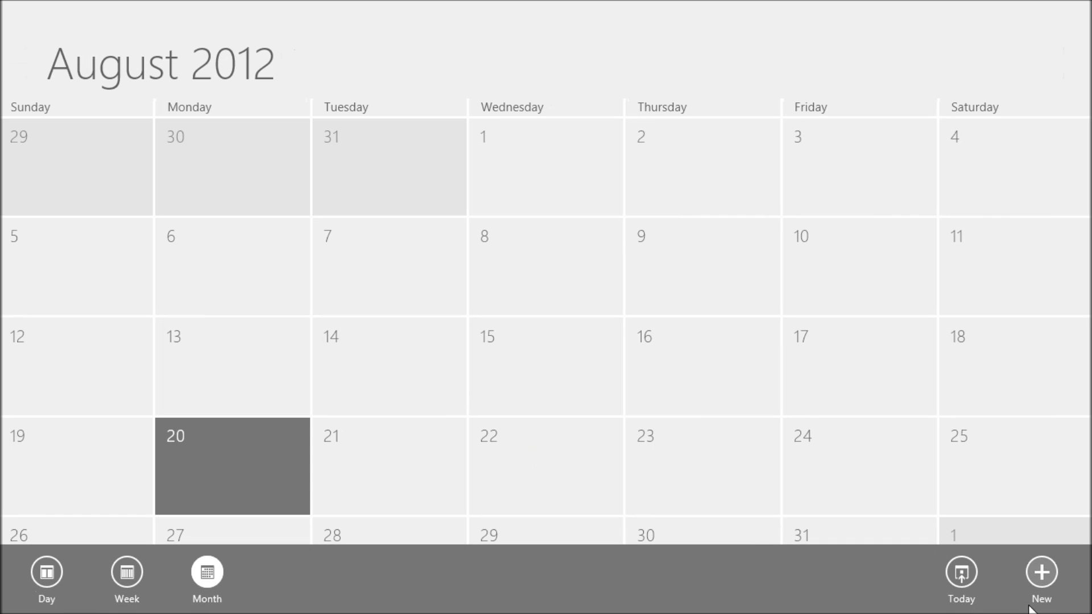
{"action": "left_click", "coordinate": [519, 421]}
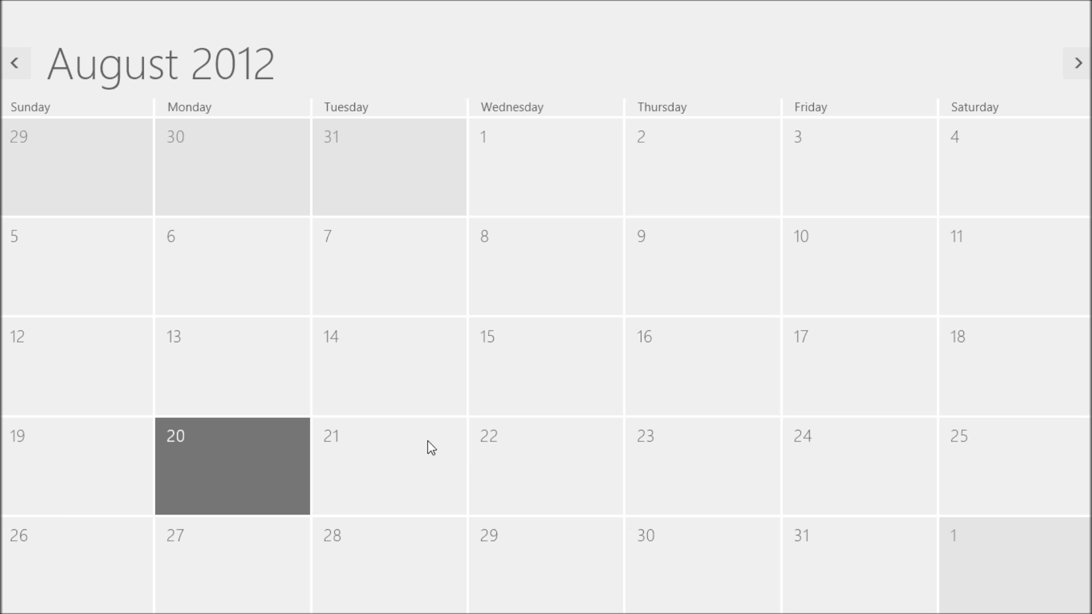
Start a new event titled 'Test 1' on 21 August, lasting 2 hours.
{"action": "left_click", "coordinate": [366, 456]}
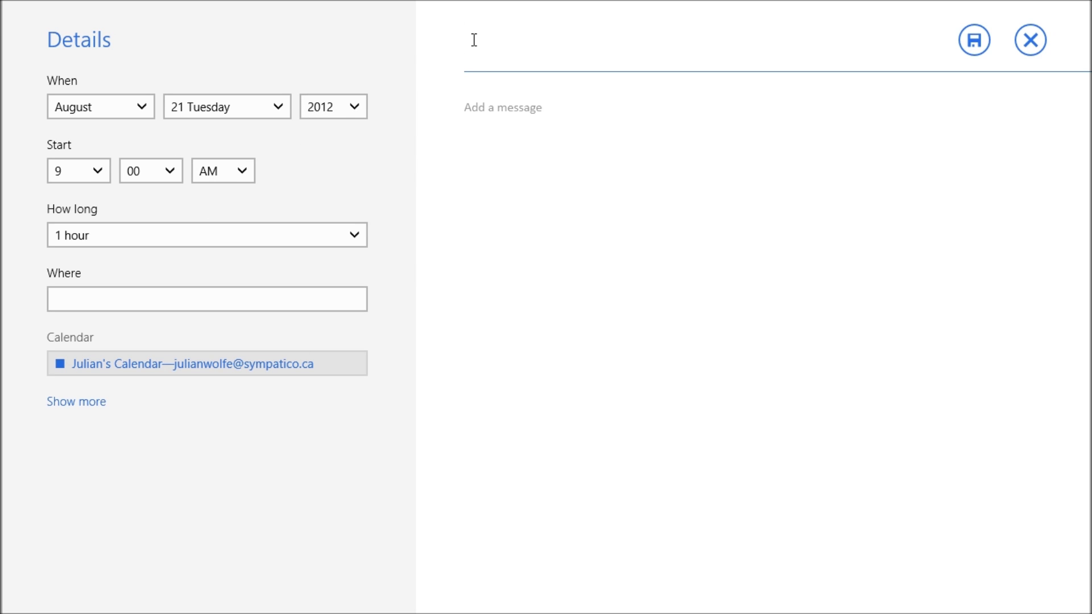
{"action": "type", "text": "Test 1"}
{"action": "left_click", "coordinate": [108, 235]}
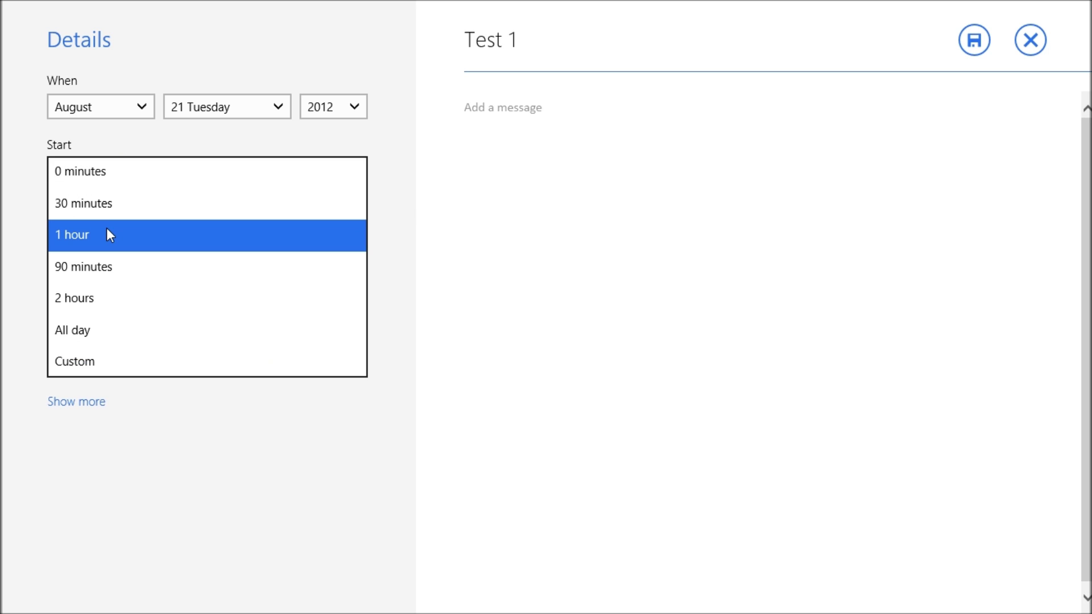
{"action": "left_click", "coordinate": [87, 304]}
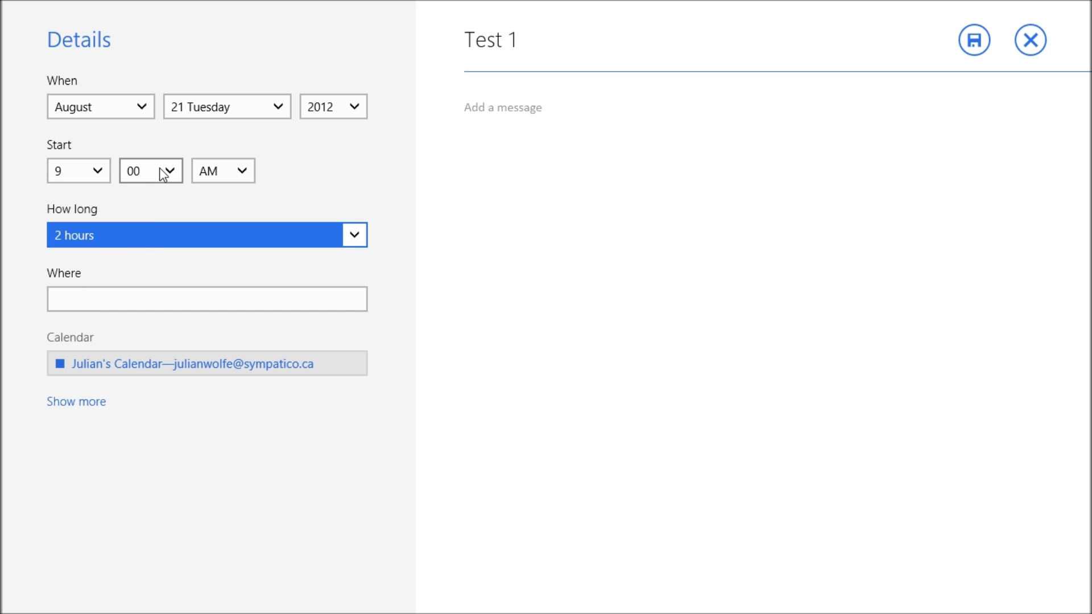
Set the event's start time to 11:45 AM.
{"action": "left_click", "coordinate": [93, 172]}
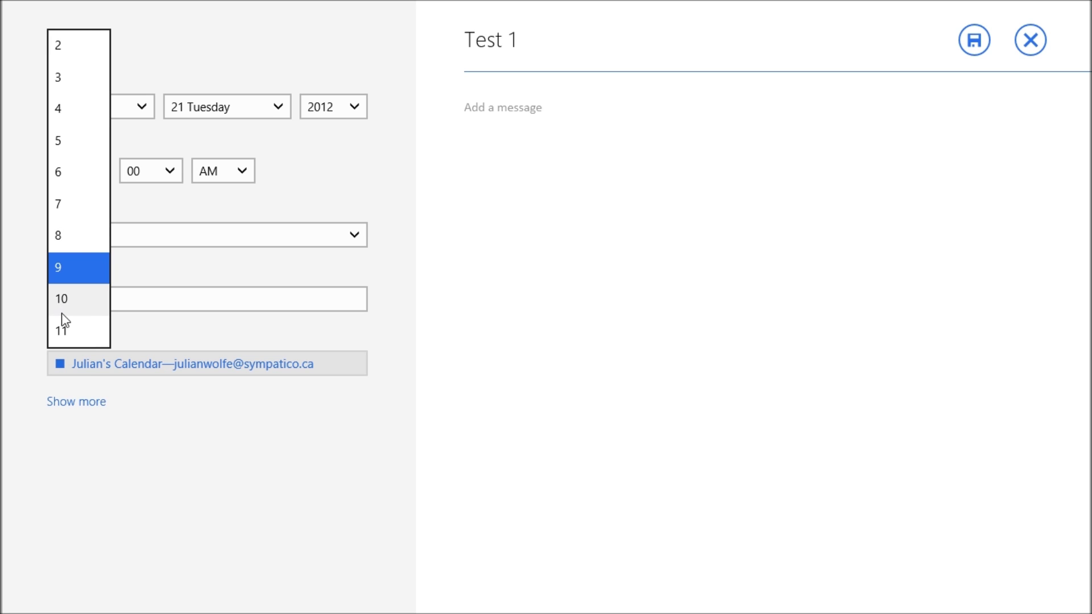
{"action": "scroll", "coordinate": [62, 316], "scroll_direction": "up", "scroll_amount": 1}
{"action": "scroll", "coordinate": [71, 333], "scroll_direction": "down", "scroll_amount": 1}
{"action": "left_click", "coordinate": [83, 361]}
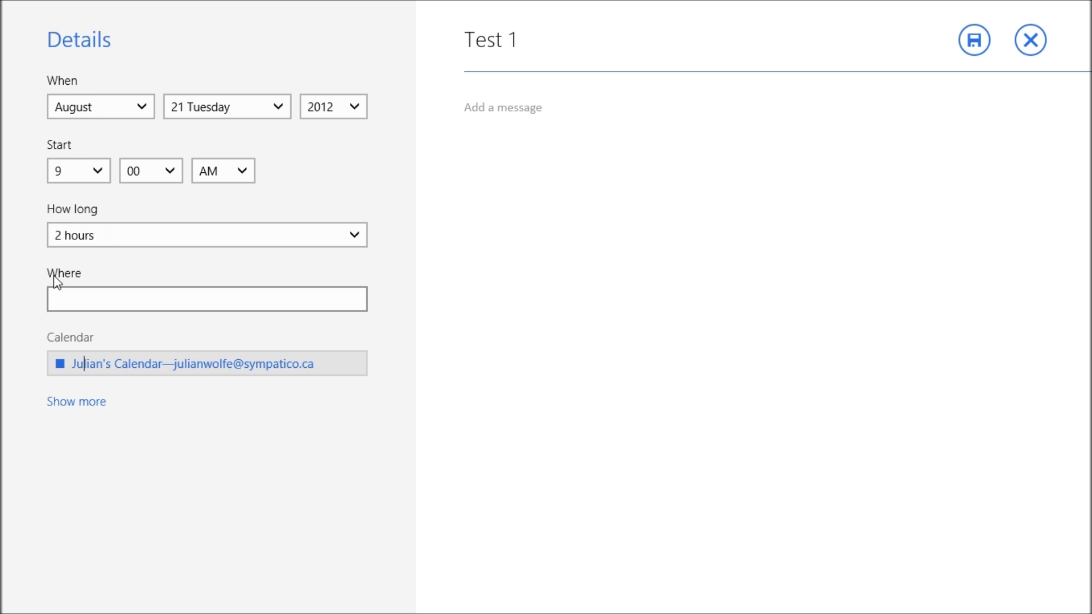
{"action": "left_click", "coordinate": [93, 176]}
{"action": "left_click", "coordinate": [79, 333]}
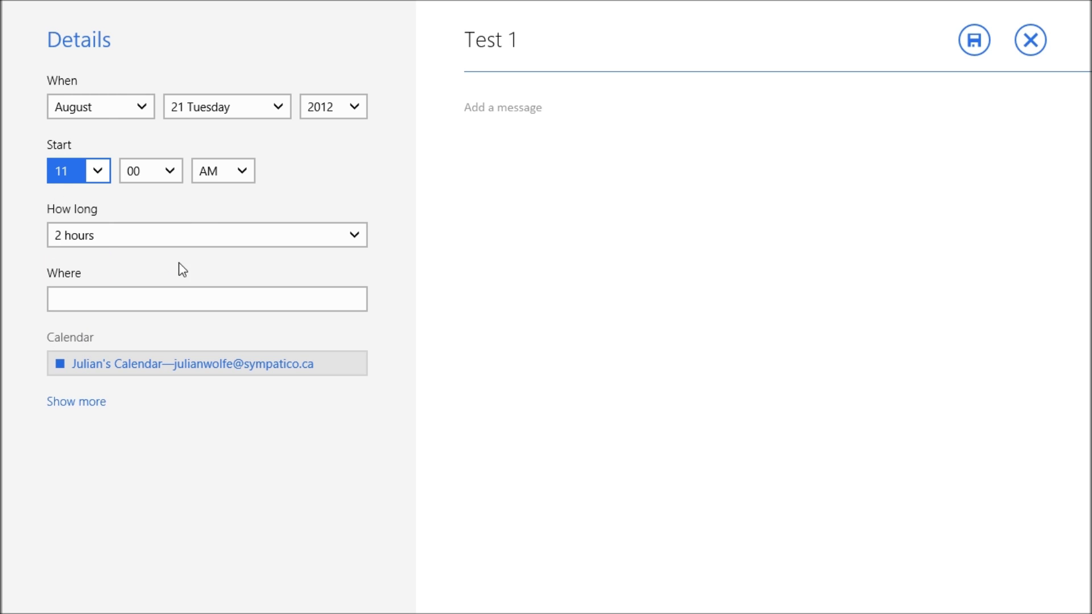
{"action": "left_click", "coordinate": [172, 176]}
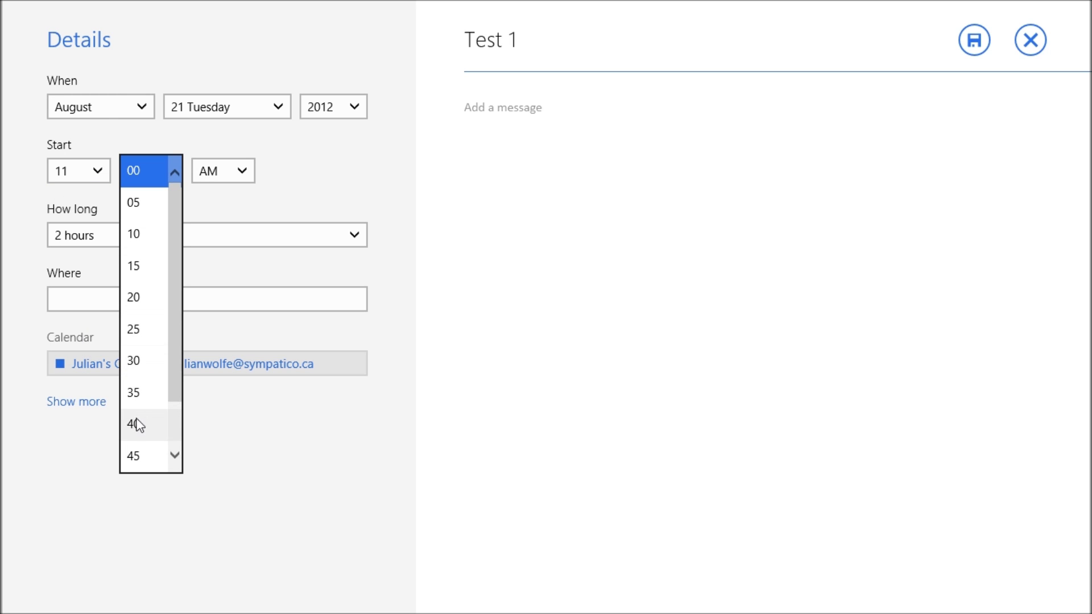
{"action": "left_click", "coordinate": [133, 454]}
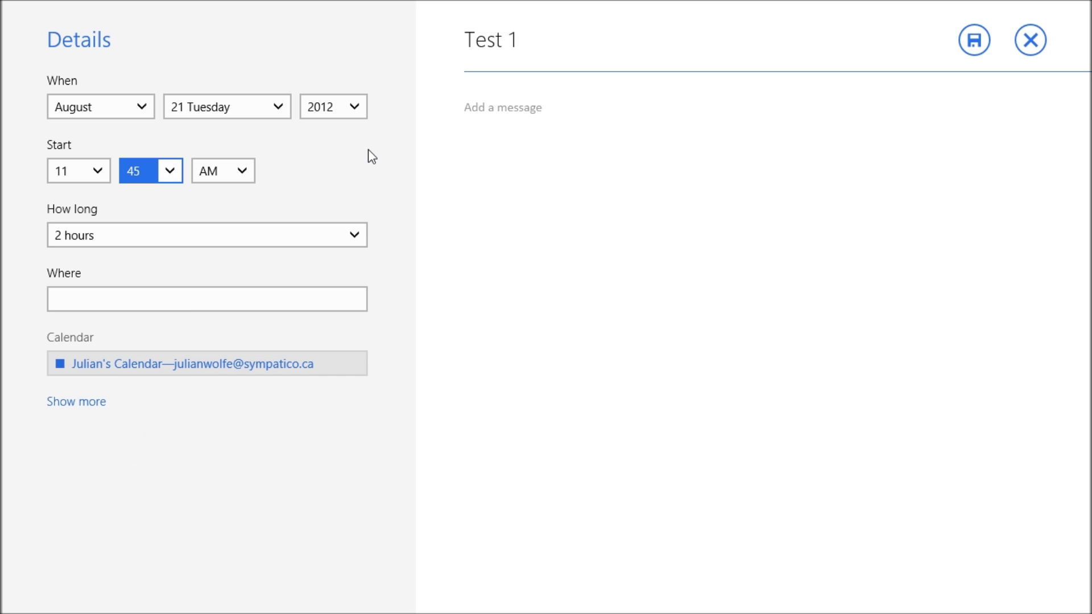
Enter location 'uiyyi' and message text 'uyiyuiyuiyui' for the event.
{"action": "left_click", "coordinate": [98, 302]}
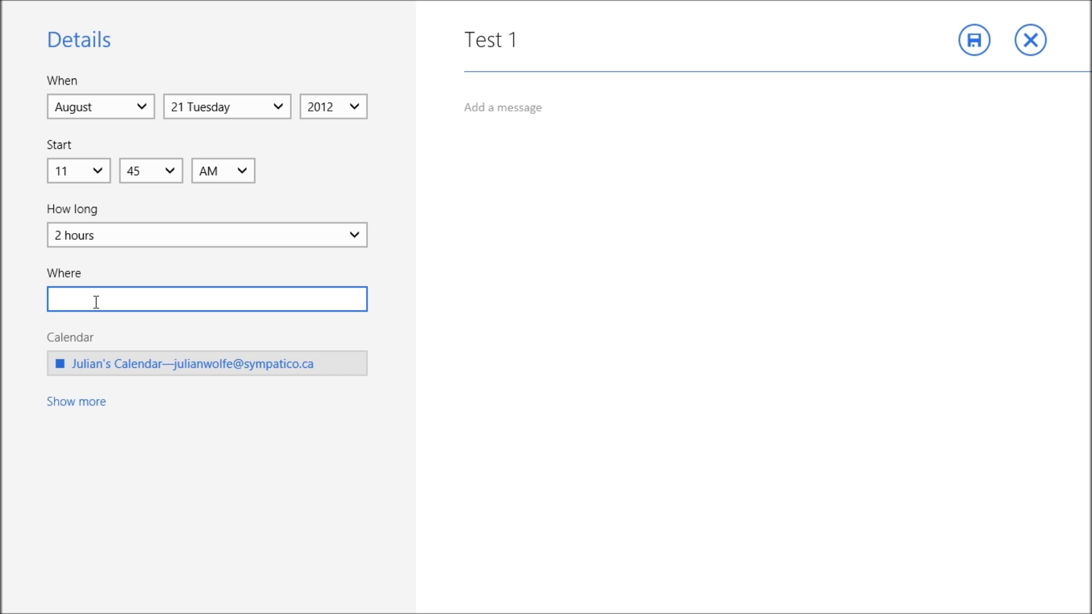
{"action": "type", "text": "uiyyiuyi"}
{"action": "left_click", "coordinate": [509, 107]}
{"action": "type", "text": "u"}
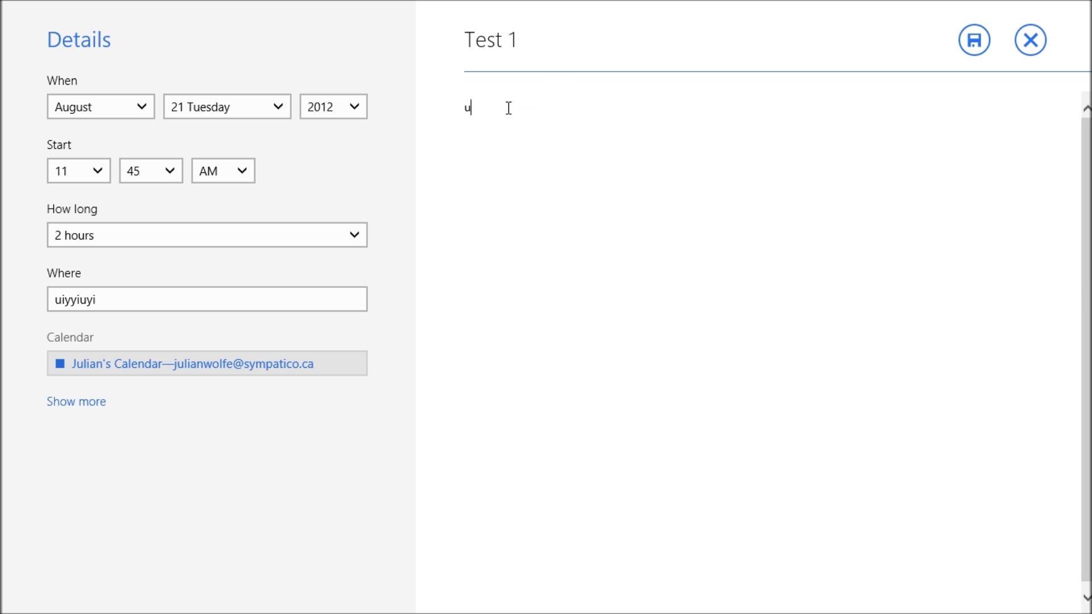
{"action": "type", "text": "yiyuiyuiyui"}
Set the reminder to 1 day before and keep the status as Busy.
{"action": "left_click", "coordinate": [83, 405]}
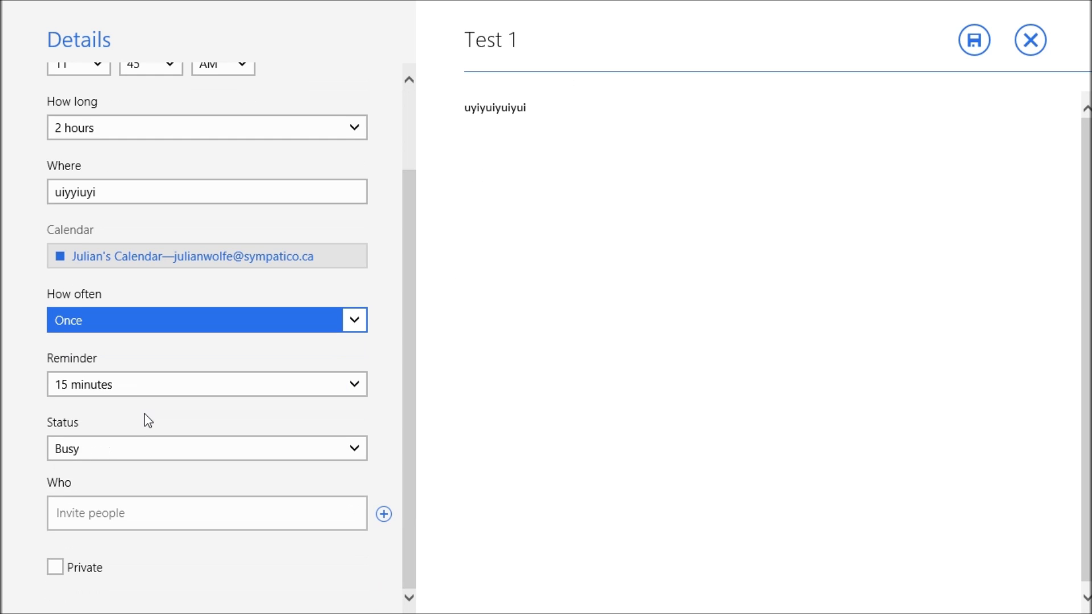
{"action": "left_click", "coordinate": [155, 385]}
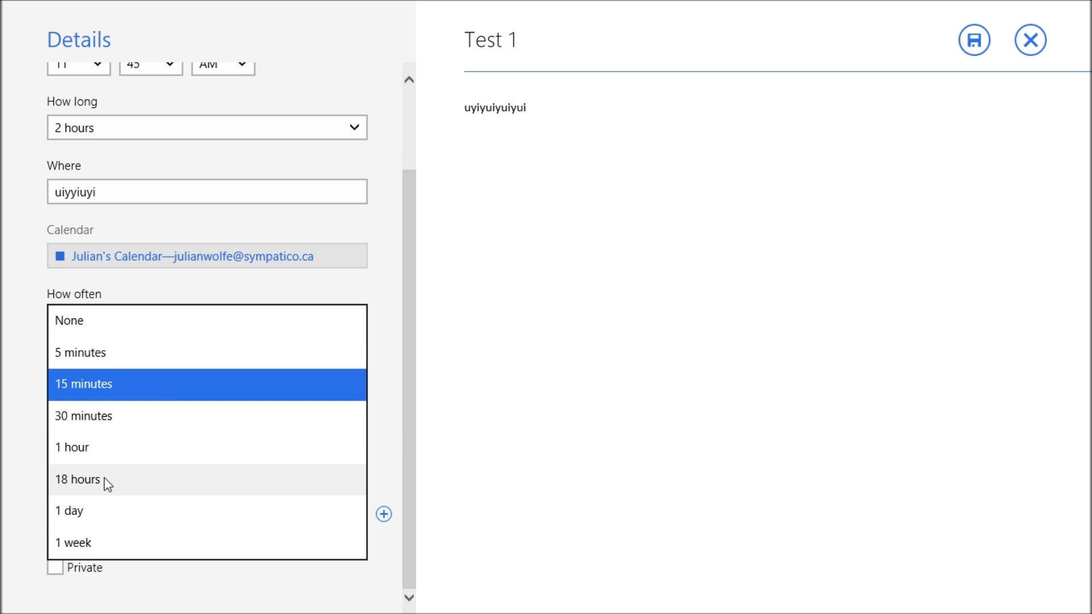
{"action": "left_click", "coordinate": [91, 509]}
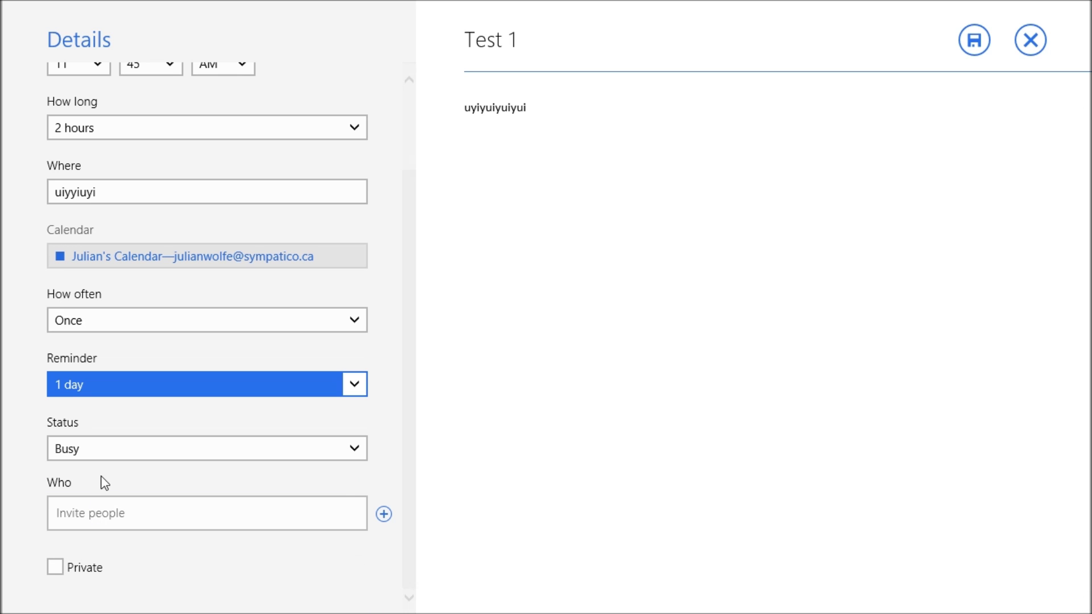
{"action": "left_click", "coordinate": [87, 449]}
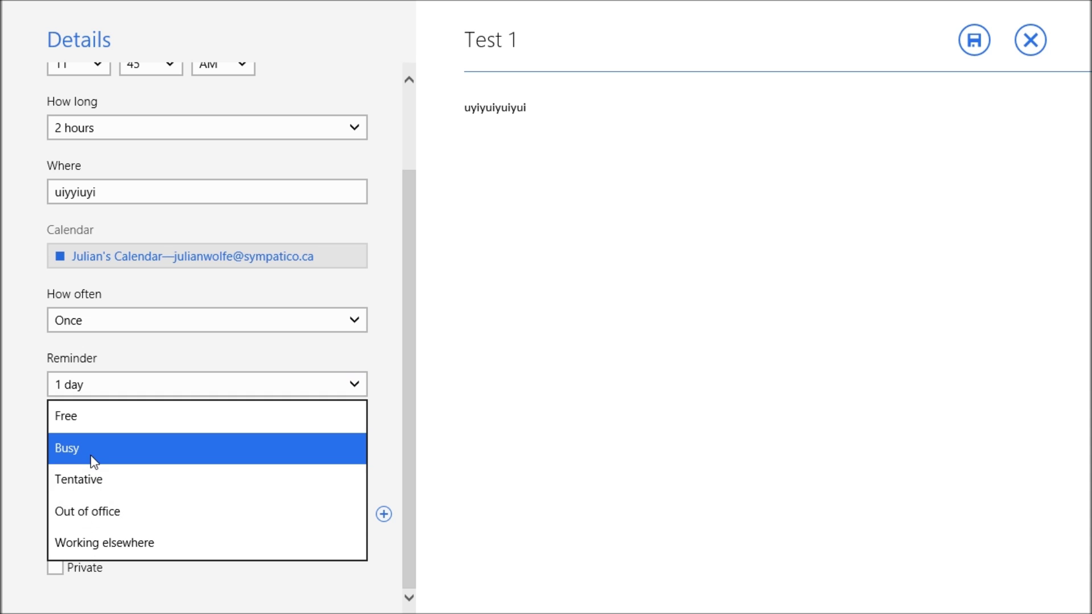
{"action": "left_click", "coordinate": [25, 461]}
Toggle the event's Private option on and back off.
{"action": "left_click", "coordinate": [110, 518]}
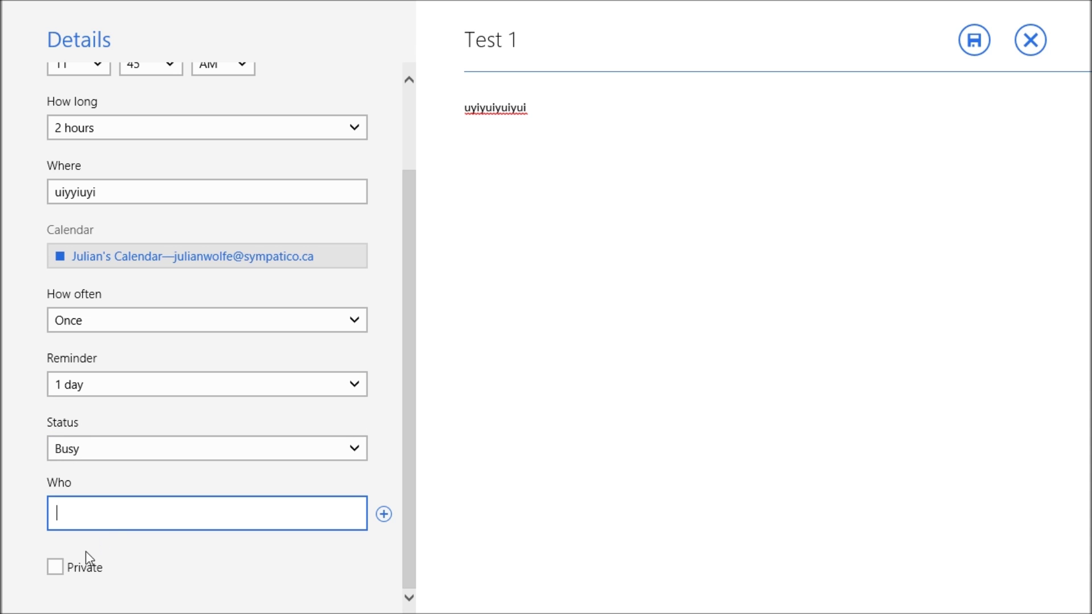
{"action": "left_click", "coordinate": [59, 574]}
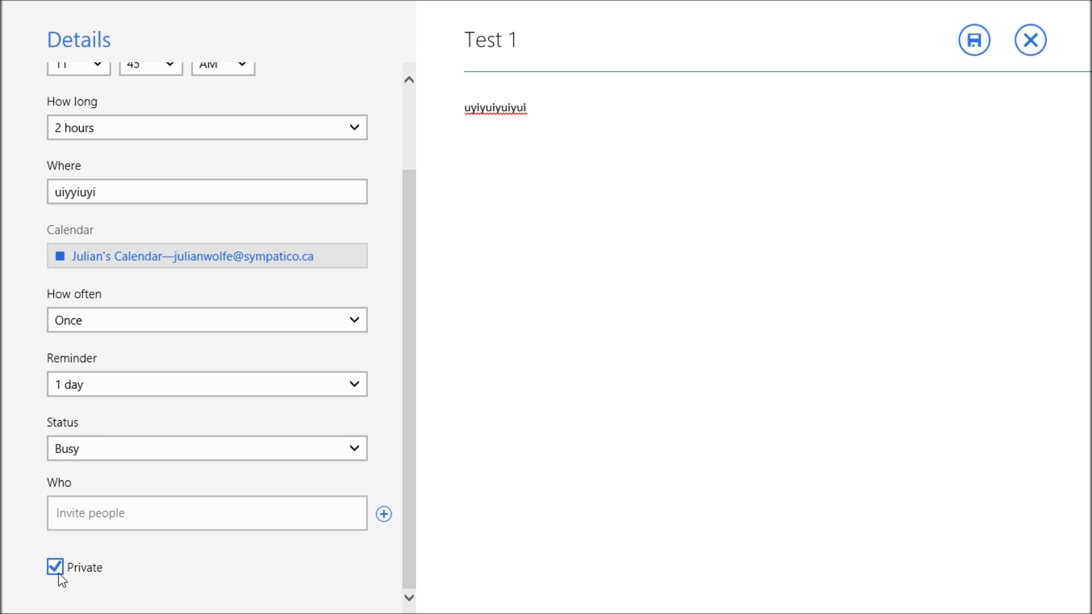
{"action": "left_click", "coordinate": [59, 573]}
{"action": "scroll", "coordinate": [98, 546], "scroll_direction": "up", "scroll_amount": 3}
{"action": "scroll", "coordinate": [98, 546], "scroll_direction": "down", "scroll_amount": 3}
{"action": "scroll", "coordinate": [98, 546], "scroll_direction": "up", "scroll_amount": 3}
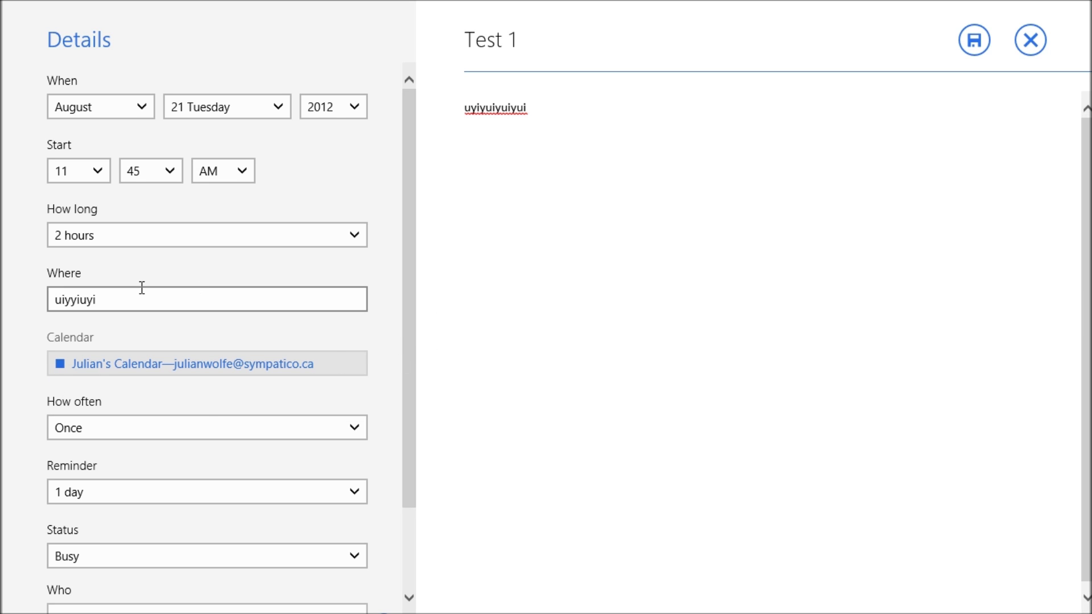
Save the Test 1 event to the calendar.
{"action": "left_click", "coordinate": [304, 366]}
{"action": "triple_click", "coordinate": [344, 366]}
{"action": "left_click", "coordinate": [345, 368]}
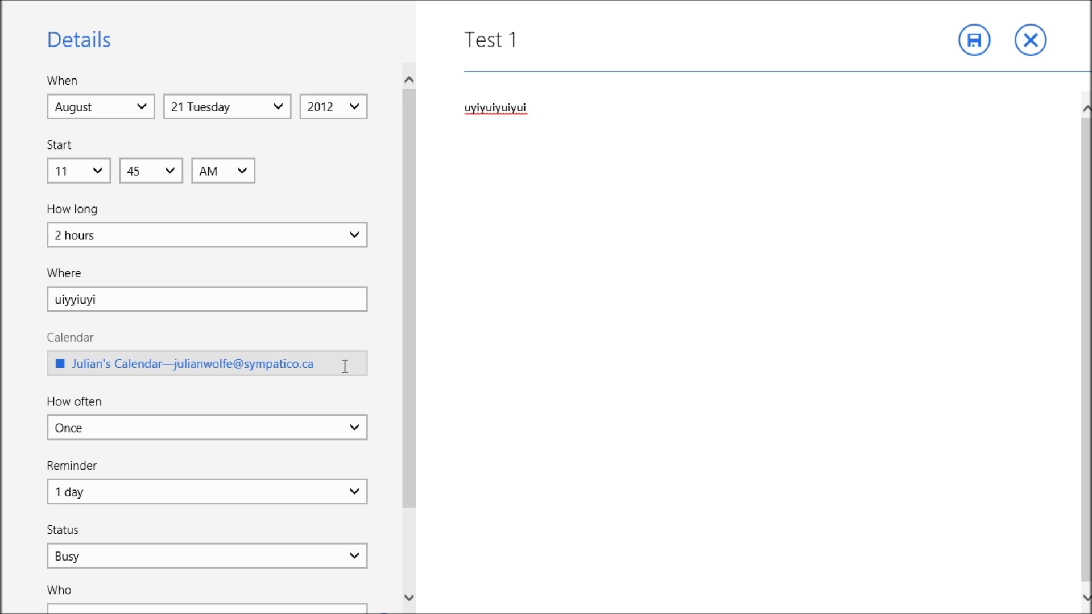
{"action": "left_click", "coordinate": [700, 174]}
{"action": "left_click", "coordinate": [986, 44]}
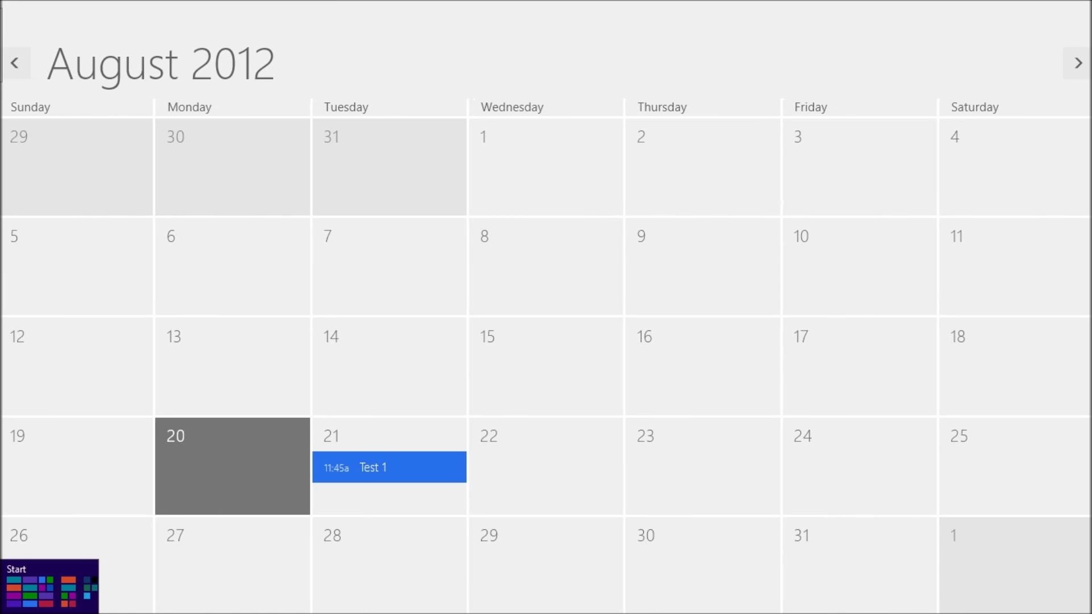
{"action": "left_click", "coordinate": [17, 592]}
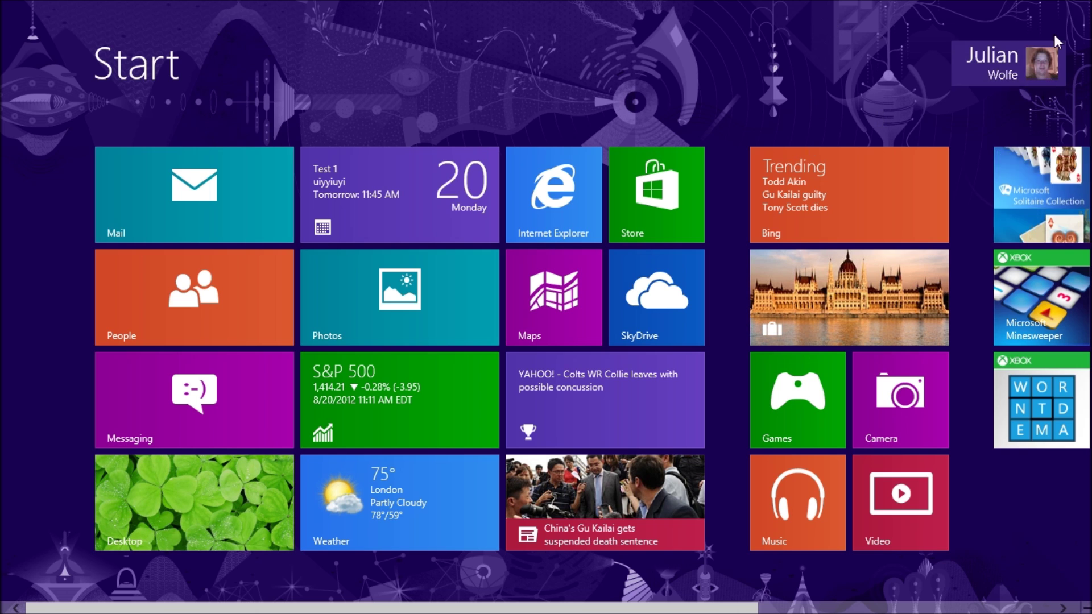
{"action": "left_click", "coordinate": [351, 173]}
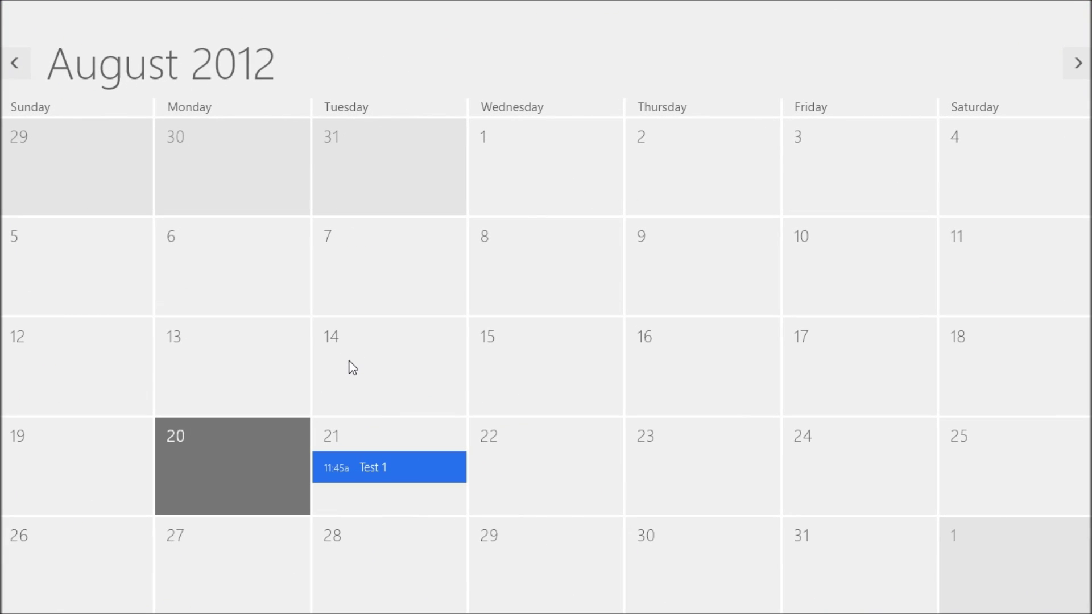
{"action": "left_click", "coordinate": [377, 466]}
{"action": "right_click", "coordinate": [355, 367]}
{"action": "left_click", "coordinate": [24, 584]}
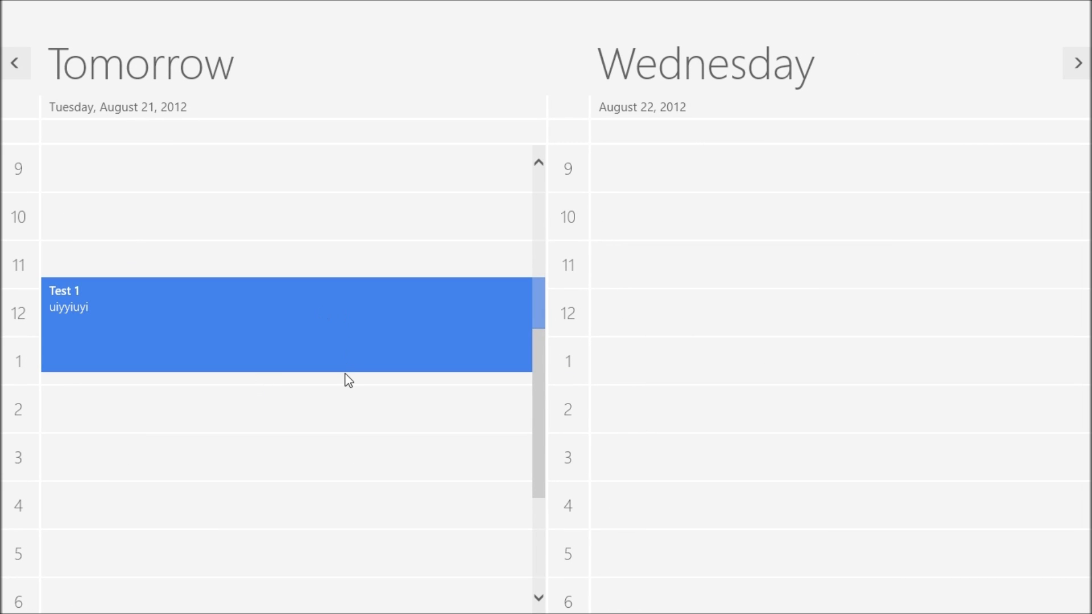
{"action": "right_click", "coordinate": [349, 232]}
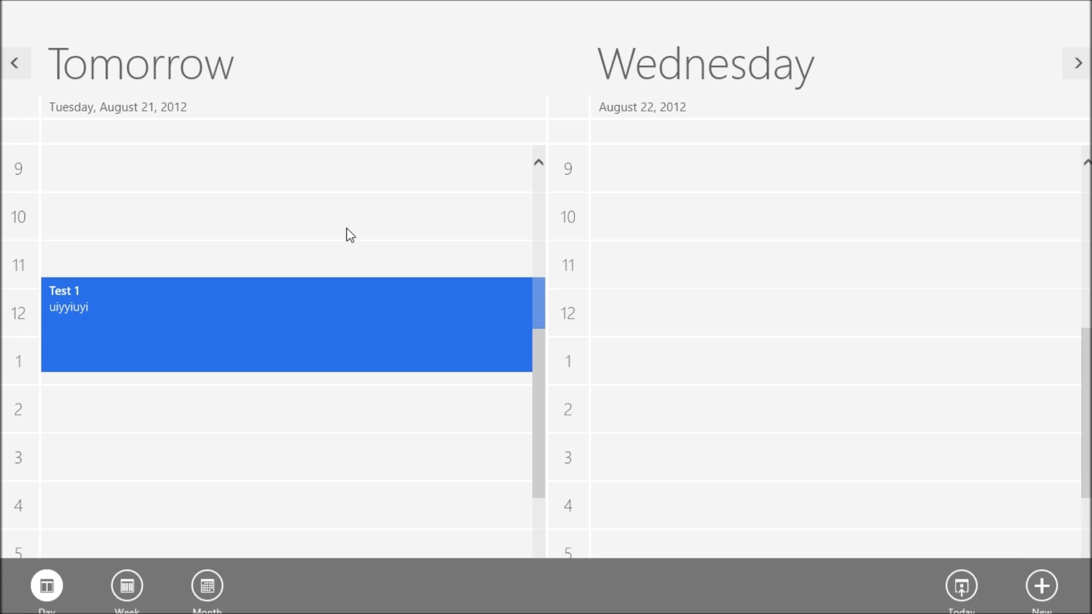
{"action": "right_click", "coordinate": [347, 228]}
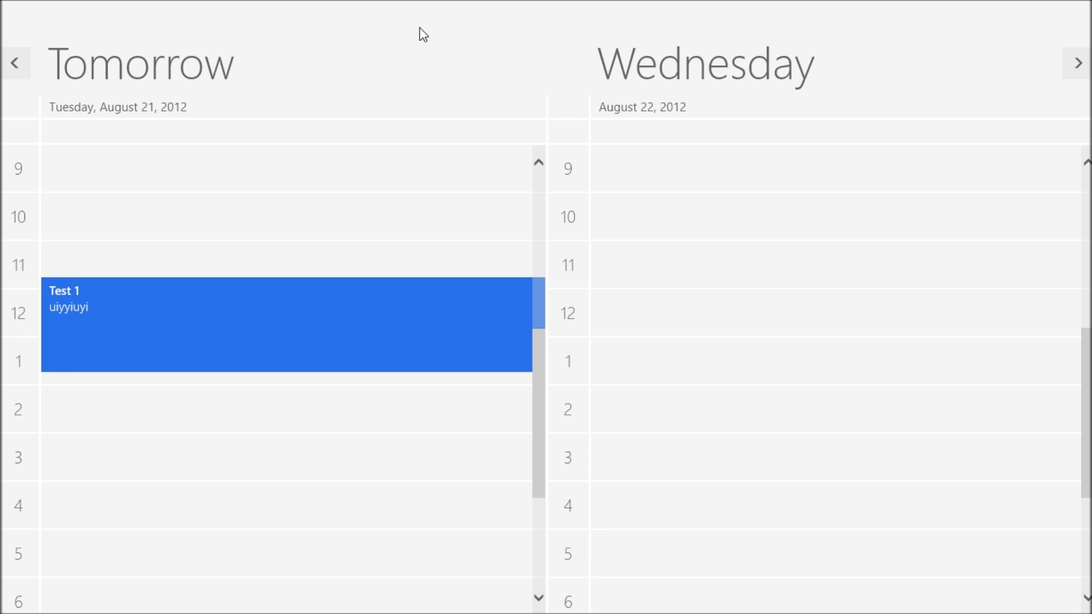
{"action": "right_click", "coordinate": [231, 278]}
{"action": "left_click", "coordinate": [207, 580]}
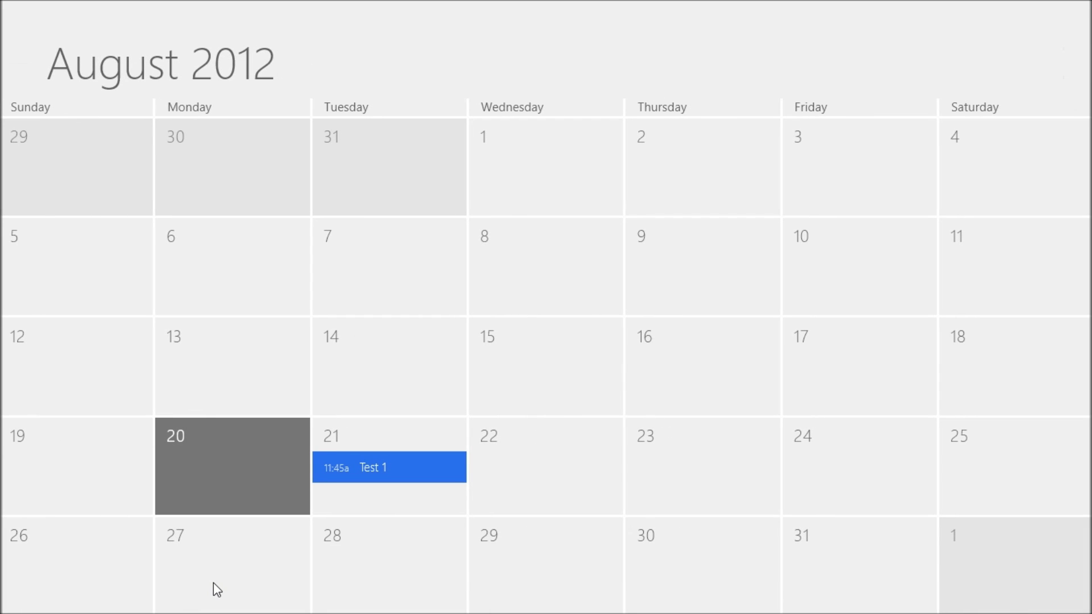
Rename the event to 'Test 165+56+', save it, and check it on the Start-screen Calendar tile.
{"action": "left_click", "coordinate": [410, 462]}
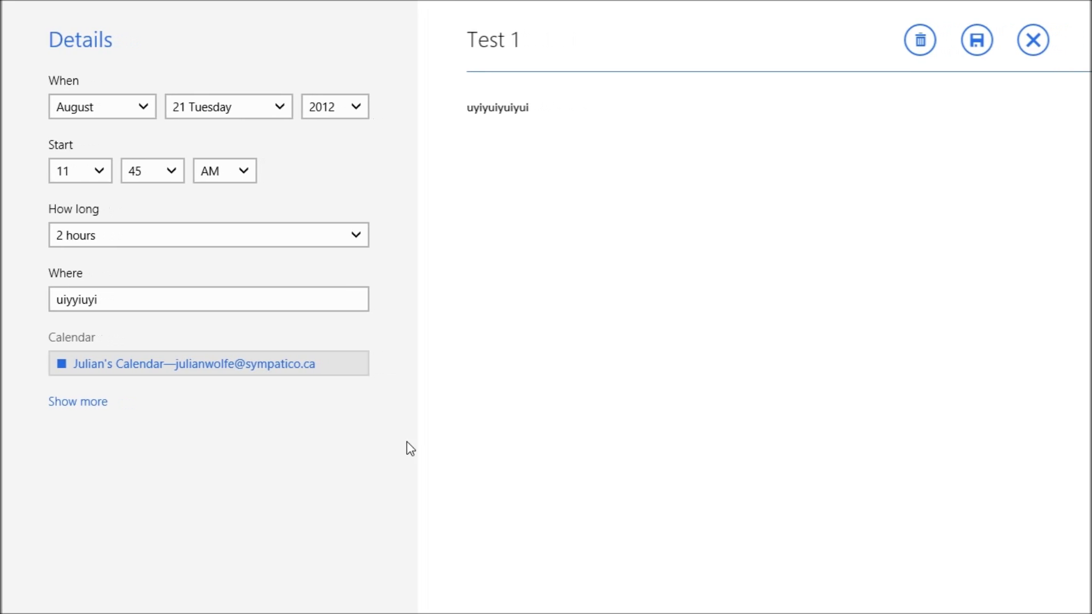
{"action": "left_click", "coordinate": [538, 31]}
{"action": "type", "text": "65+56+"}
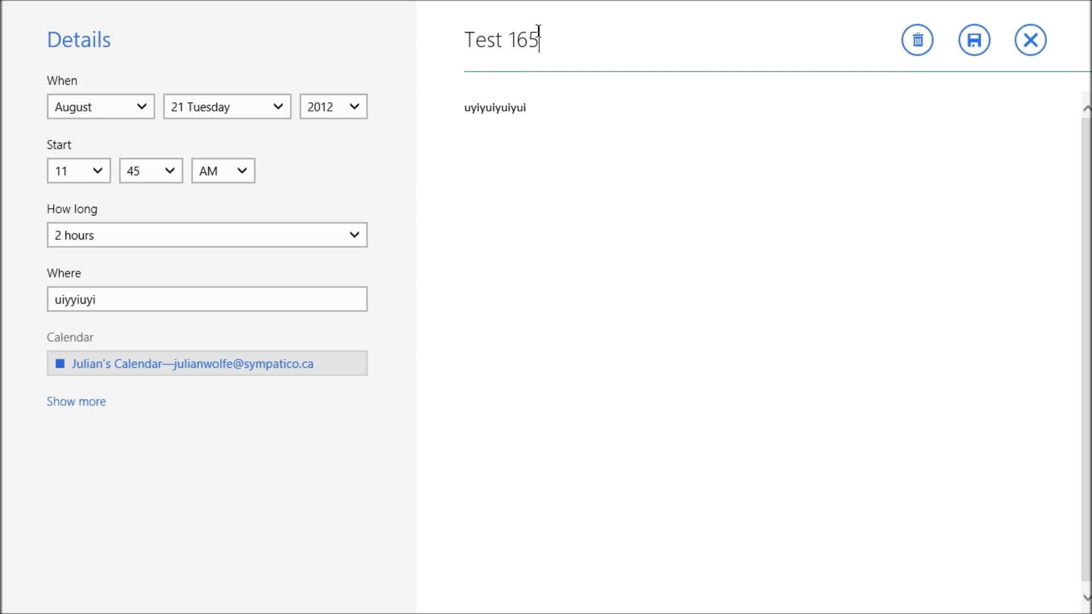
{"action": "left_click", "coordinate": [985, 46]}
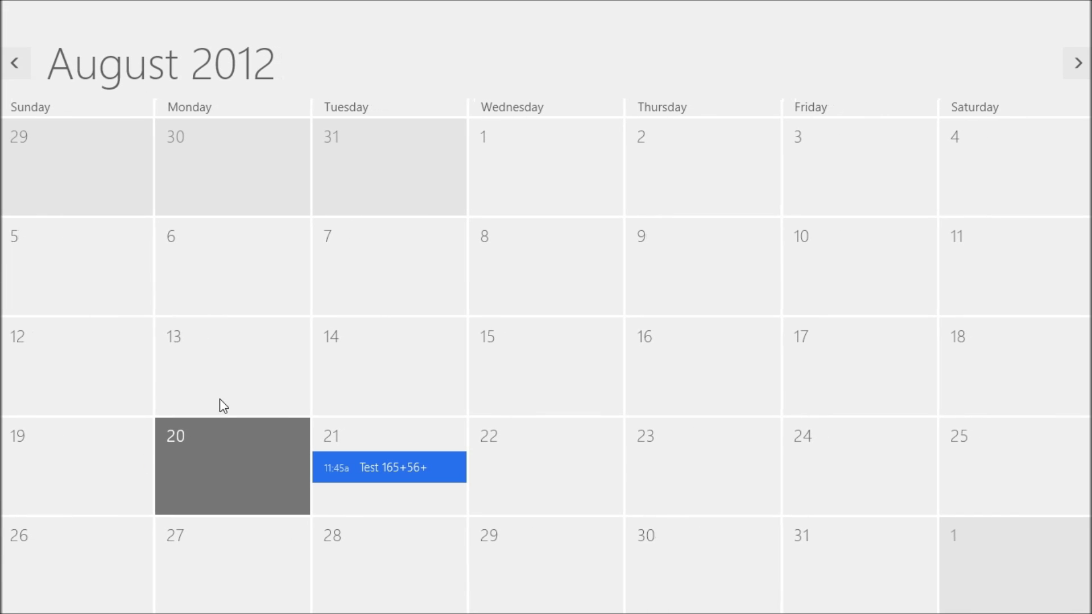
{"action": "left_click", "coordinate": [3, 611]}
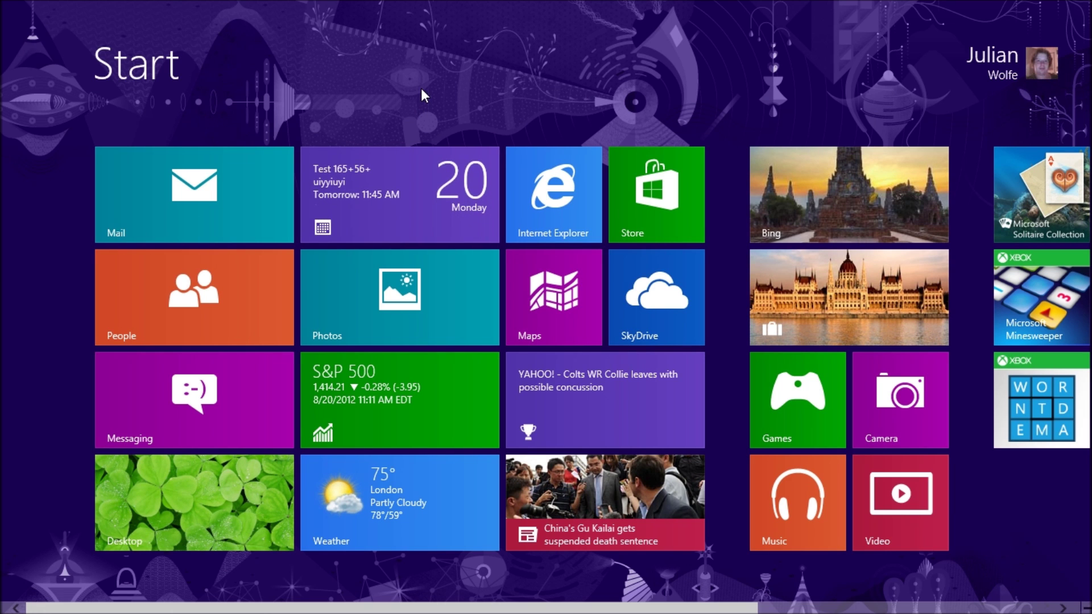
{"action": "left_click", "coordinate": [395, 217]}
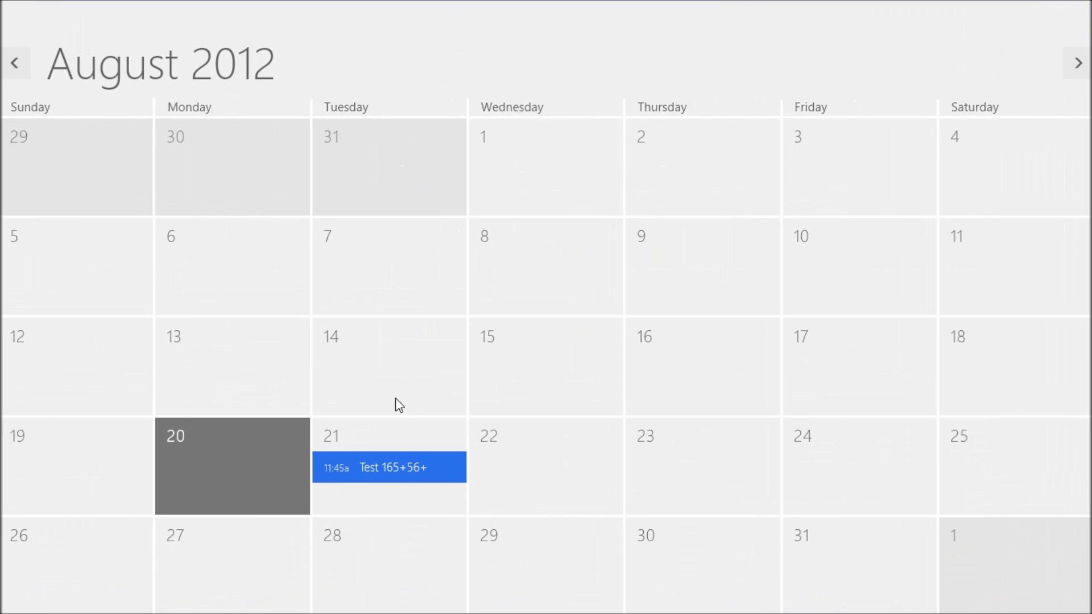
Delete the 'Test 165+56+' event and close the Calendar app.
{"action": "left_click", "coordinate": [438, 480]}
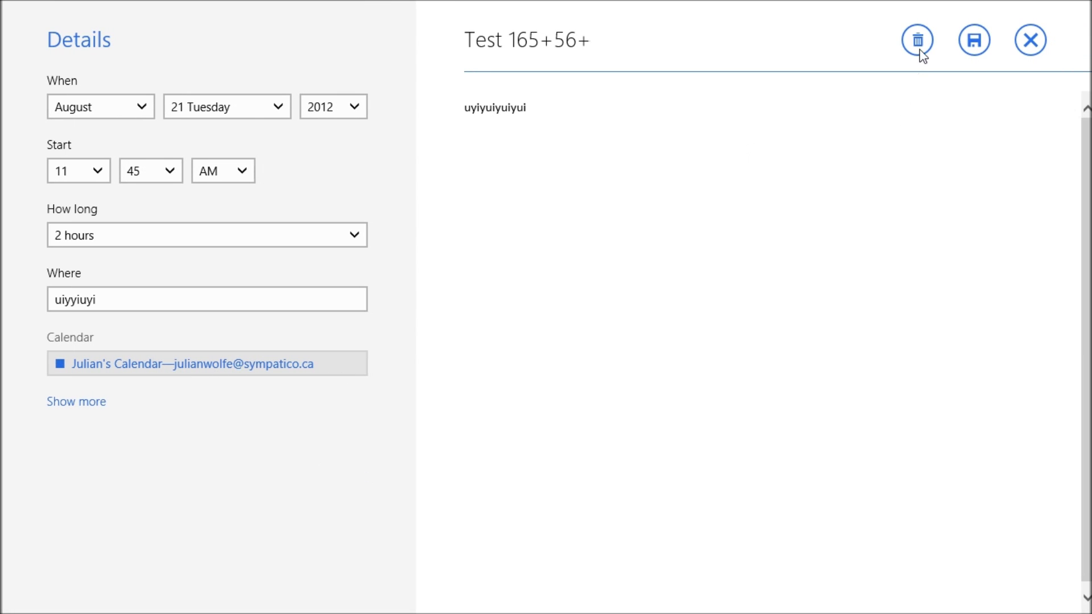
{"action": "left_click", "coordinate": [916, 58]}
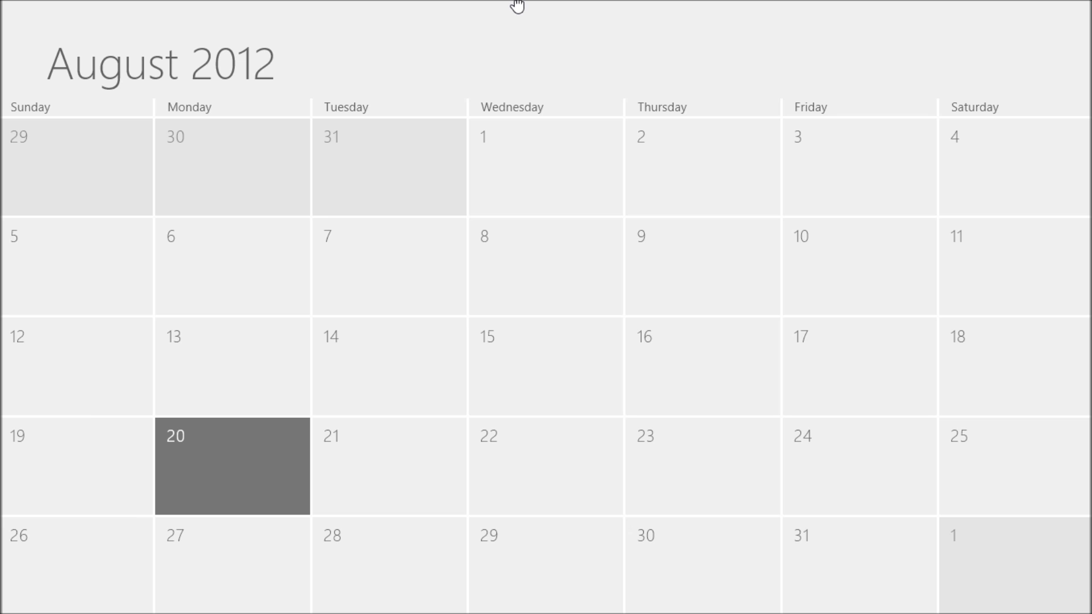
{"action": "left_click_drag", "start_coordinate": [515, 5], "coordinate": [467, 589]}
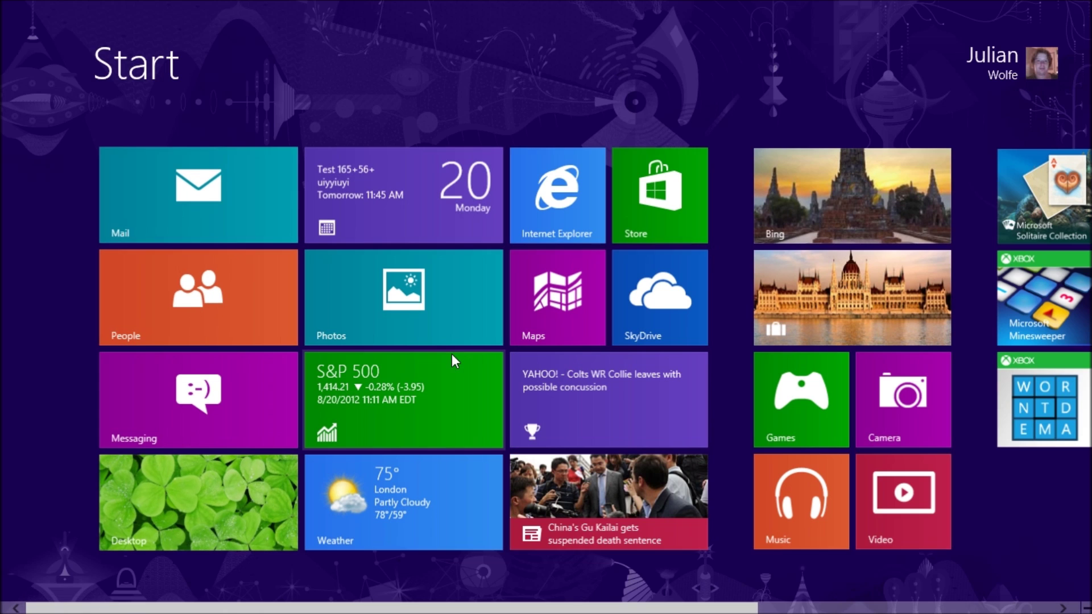